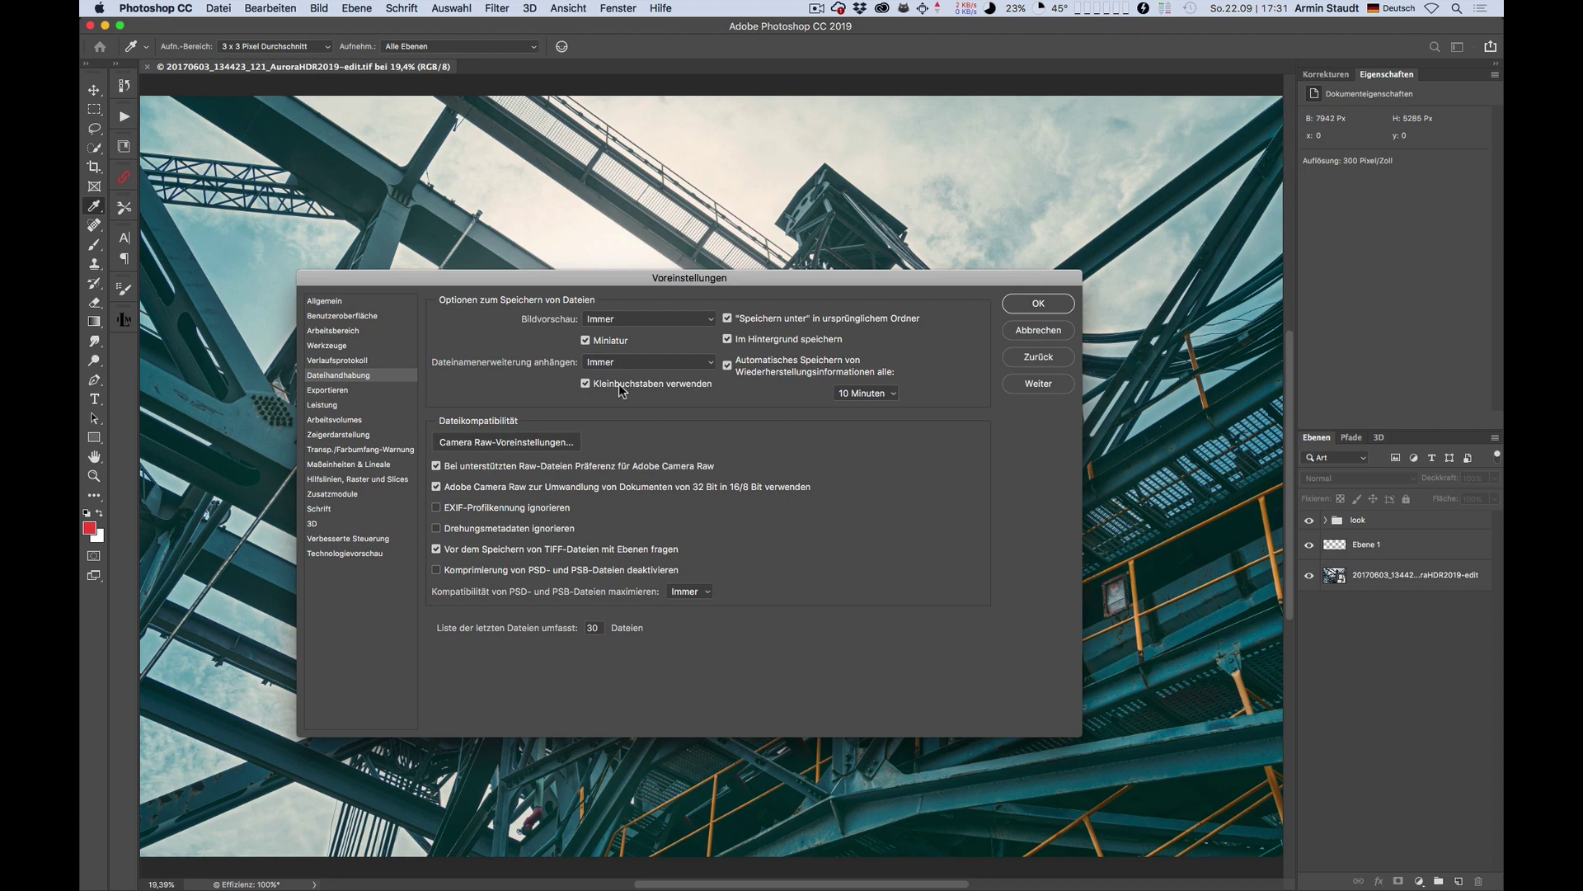
{"action": "left_click", "coordinate": [640, 320]}
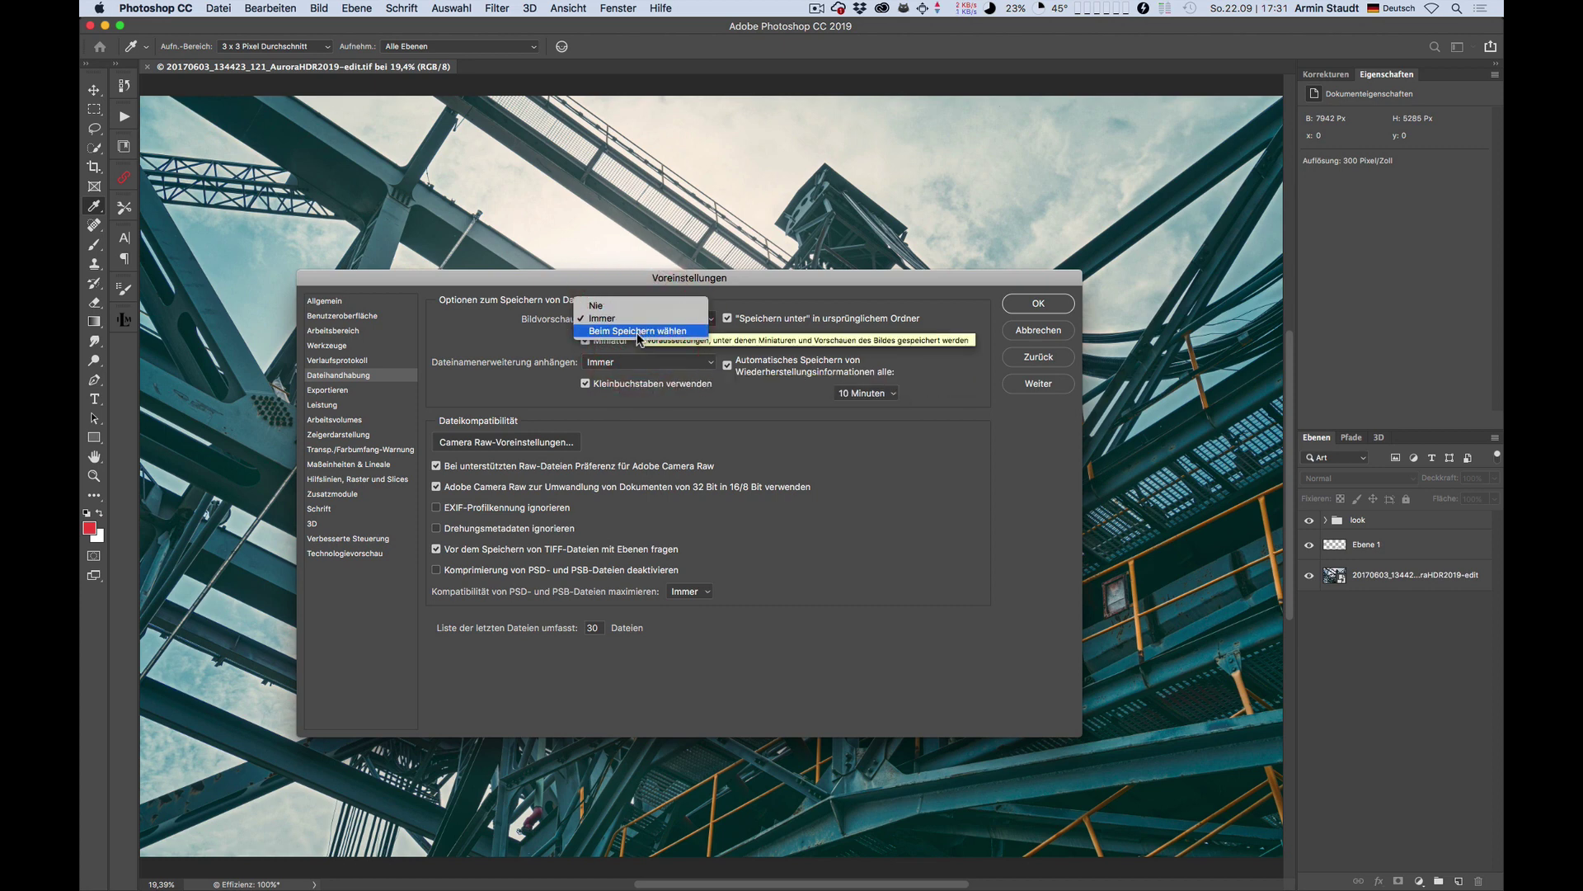
{"action": "left_click", "coordinate": [637, 318]}
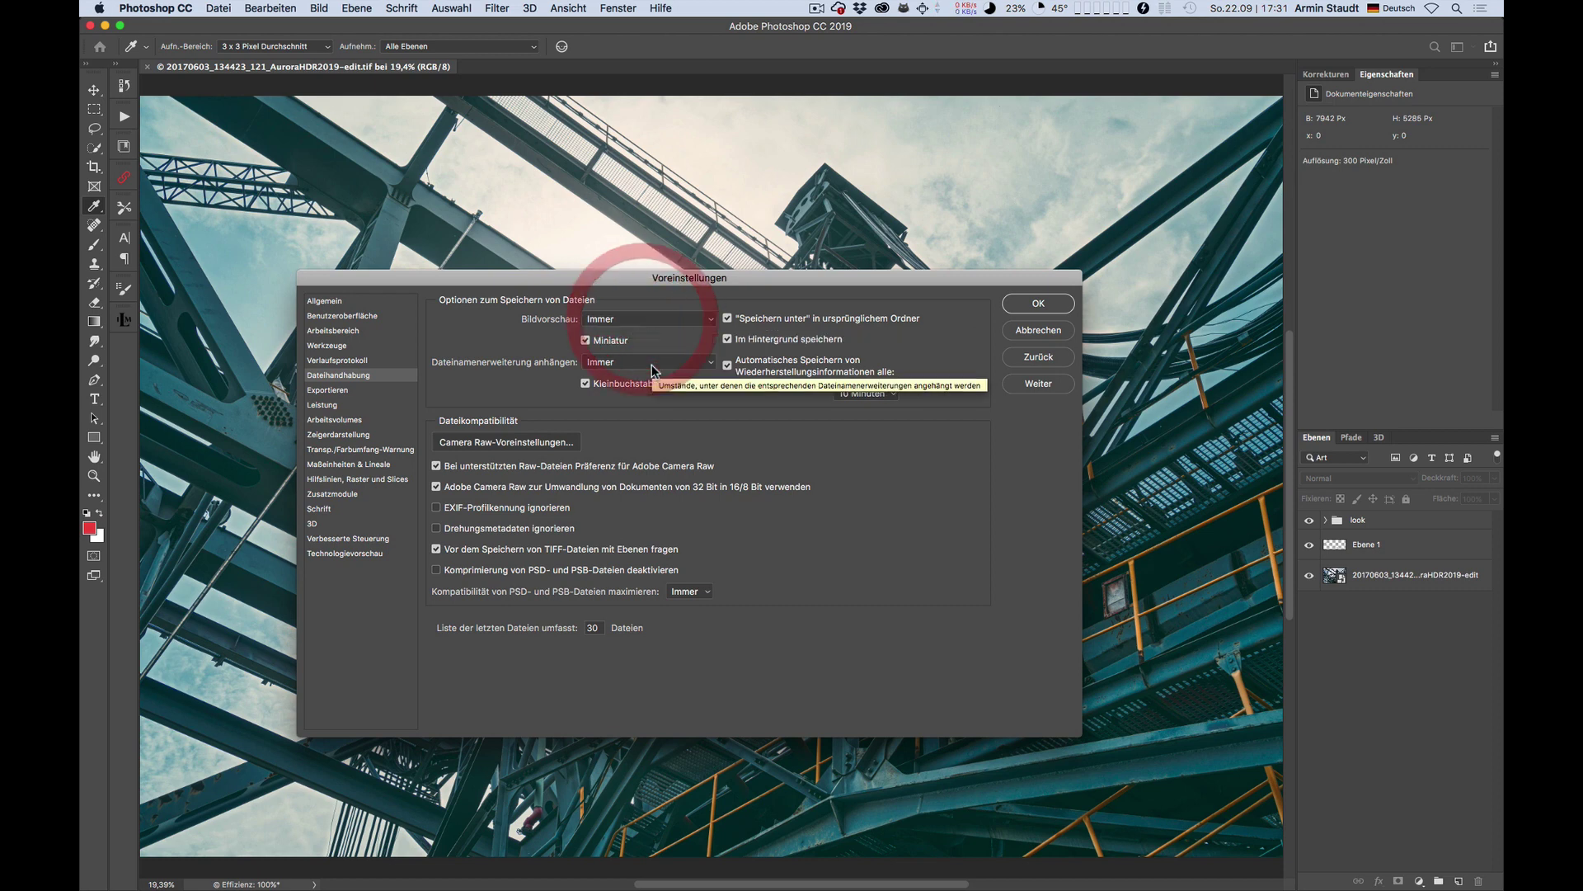
{"action": "left_click", "coordinate": [652, 363]}
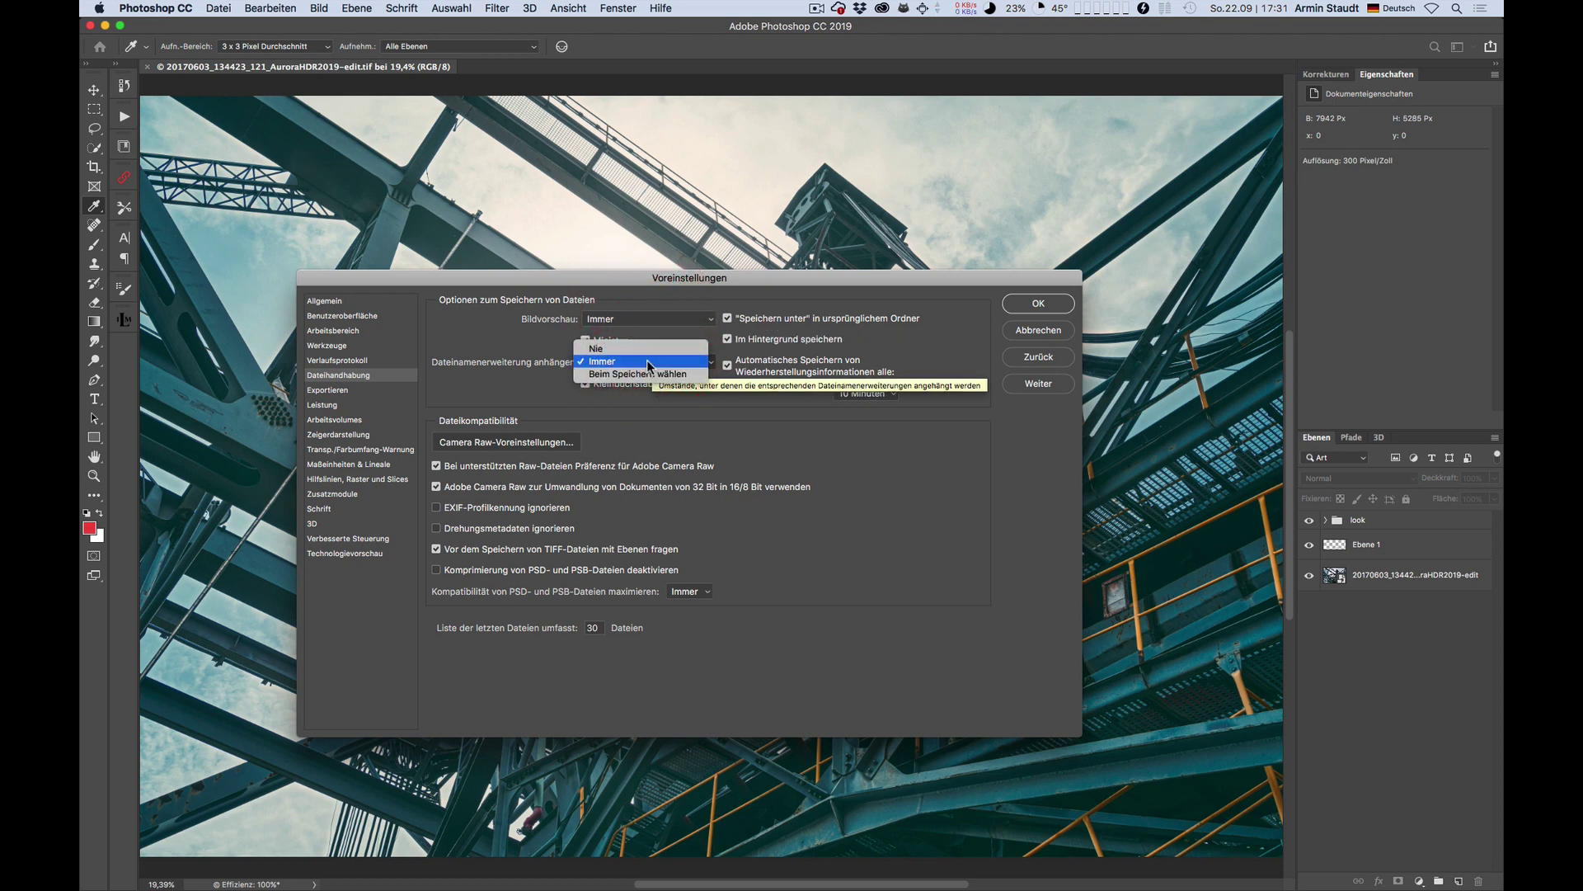
{"action": "left_click", "coordinate": [653, 361]}
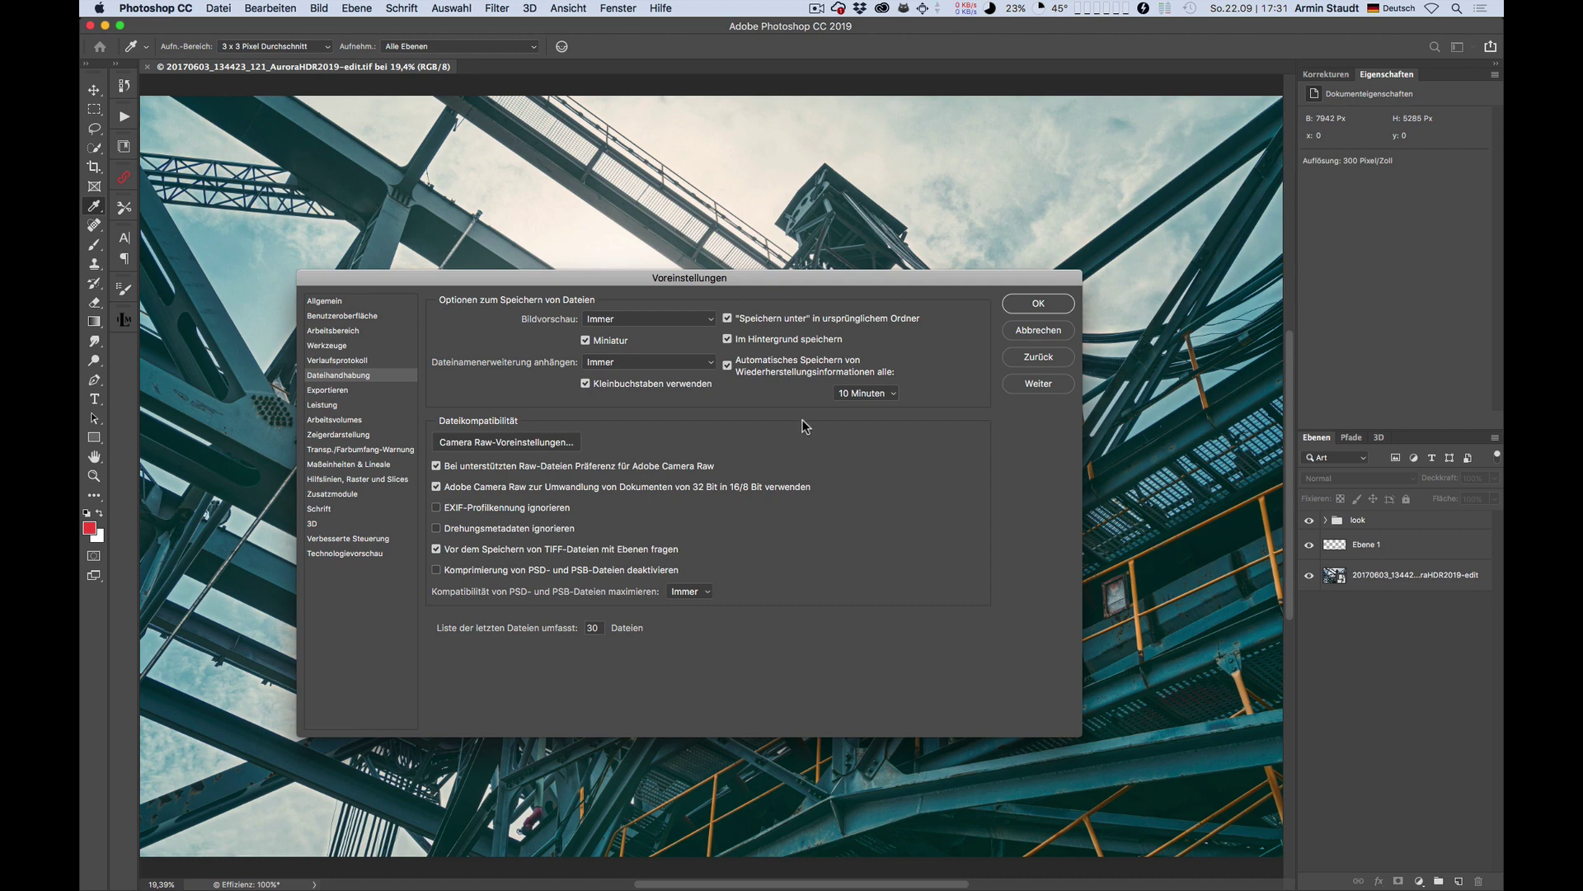
{"action": "left_click", "coordinate": [862, 394]}
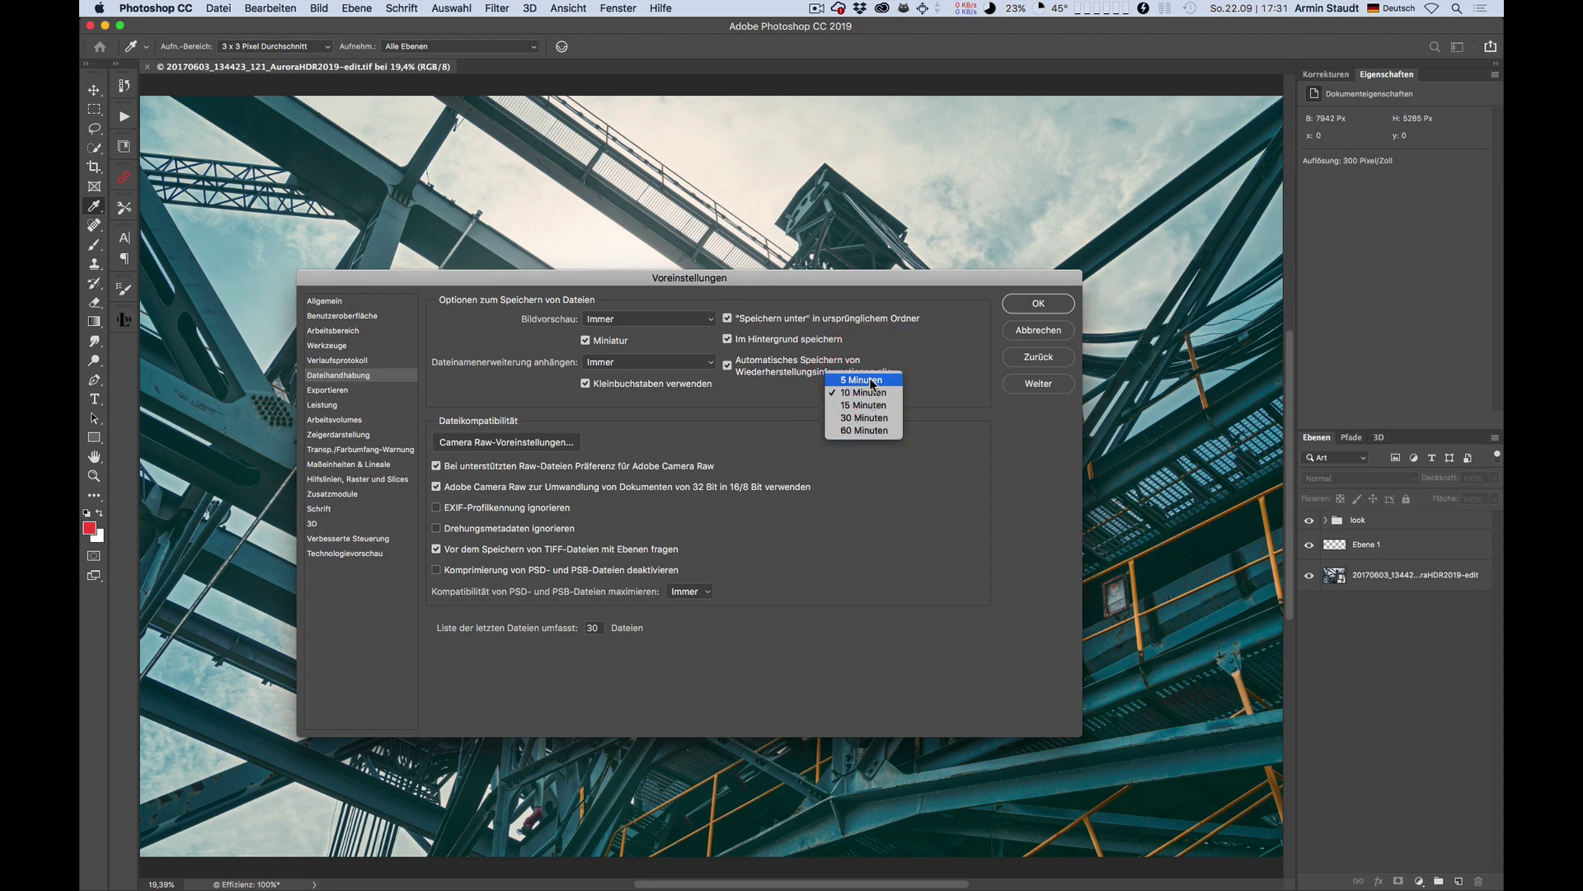
{"action": "left_click", "coordinate": [863, 393]}
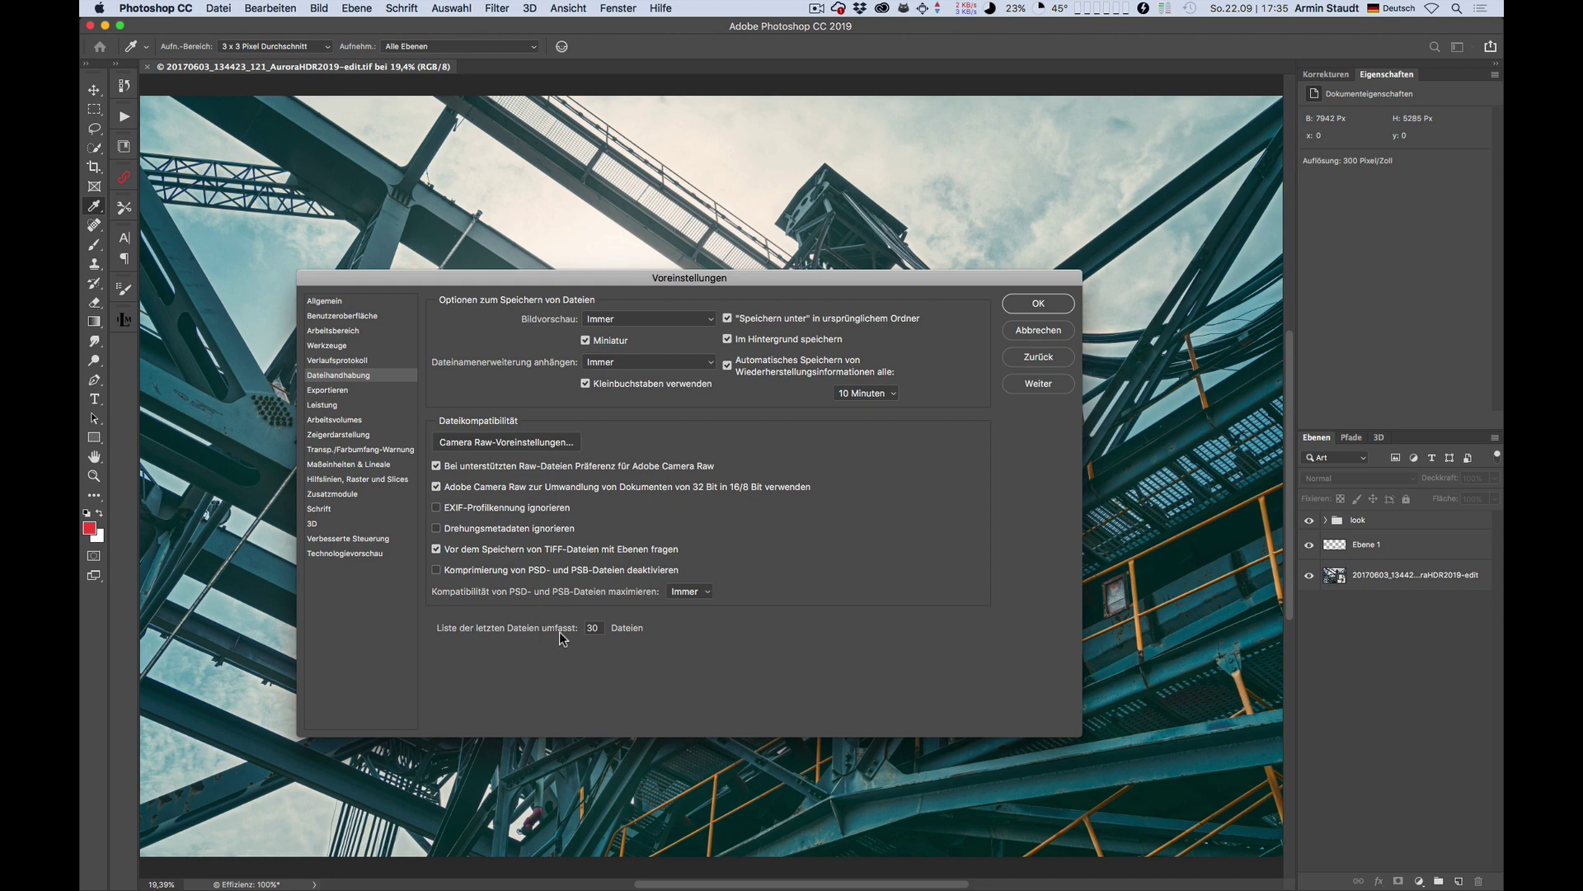
{"action": "left_click", "coordinate": [1028, 332]}
{"action": "left_click", "coordinate": [100, 46]}
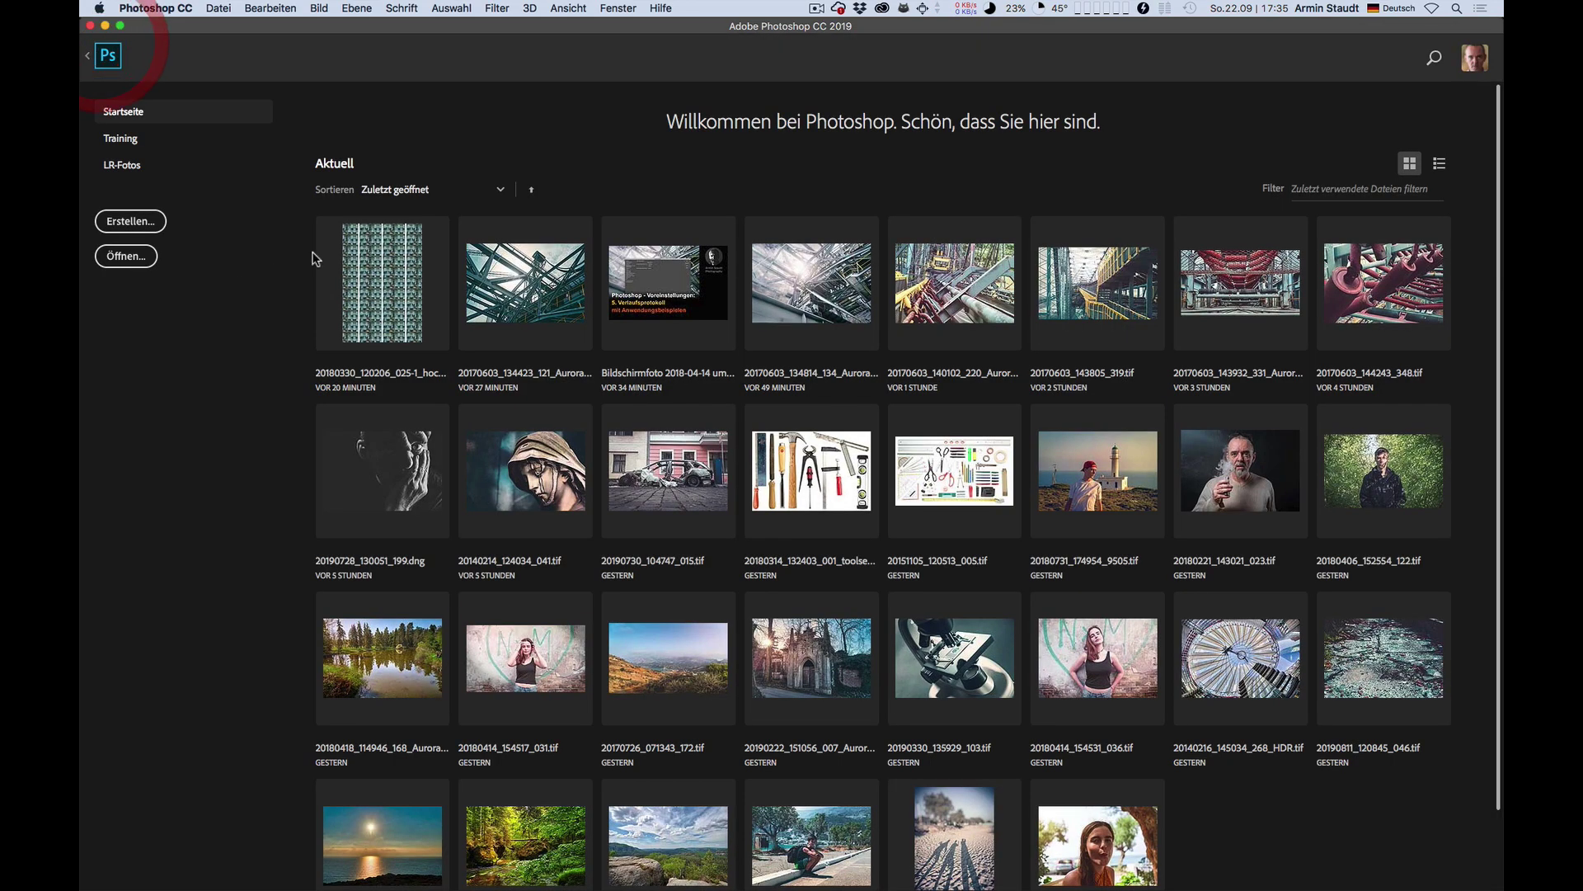
{"action": "left_click", "coordinate": [88, 56]}
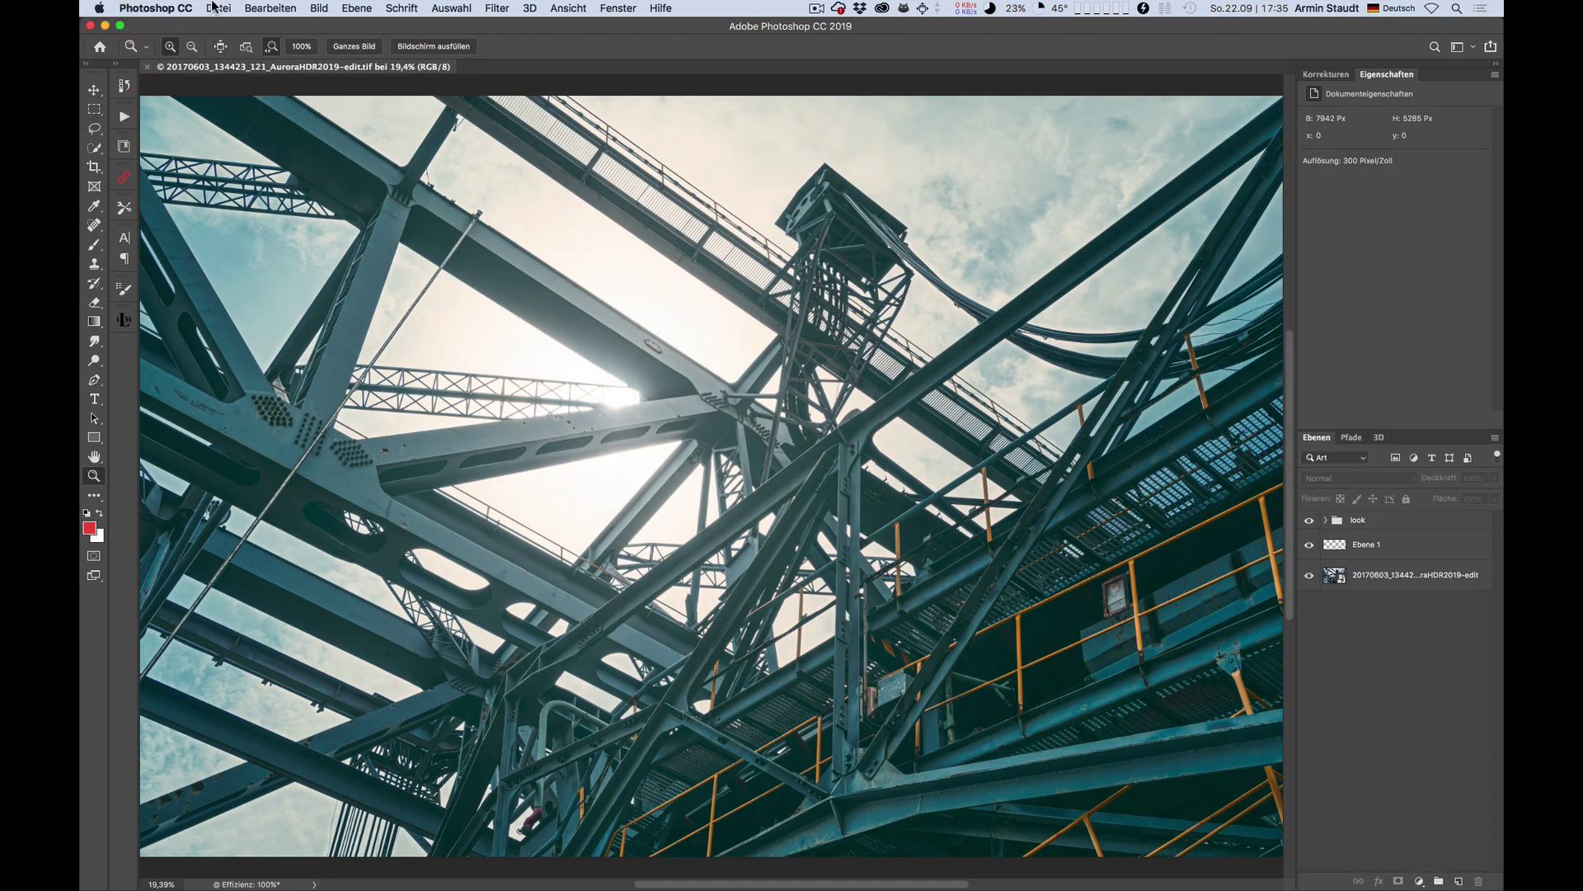
{"action": "left_click", "coordinate": [213, 7]}
{"action": "mouse_move", "coordinate": [268, 82]}
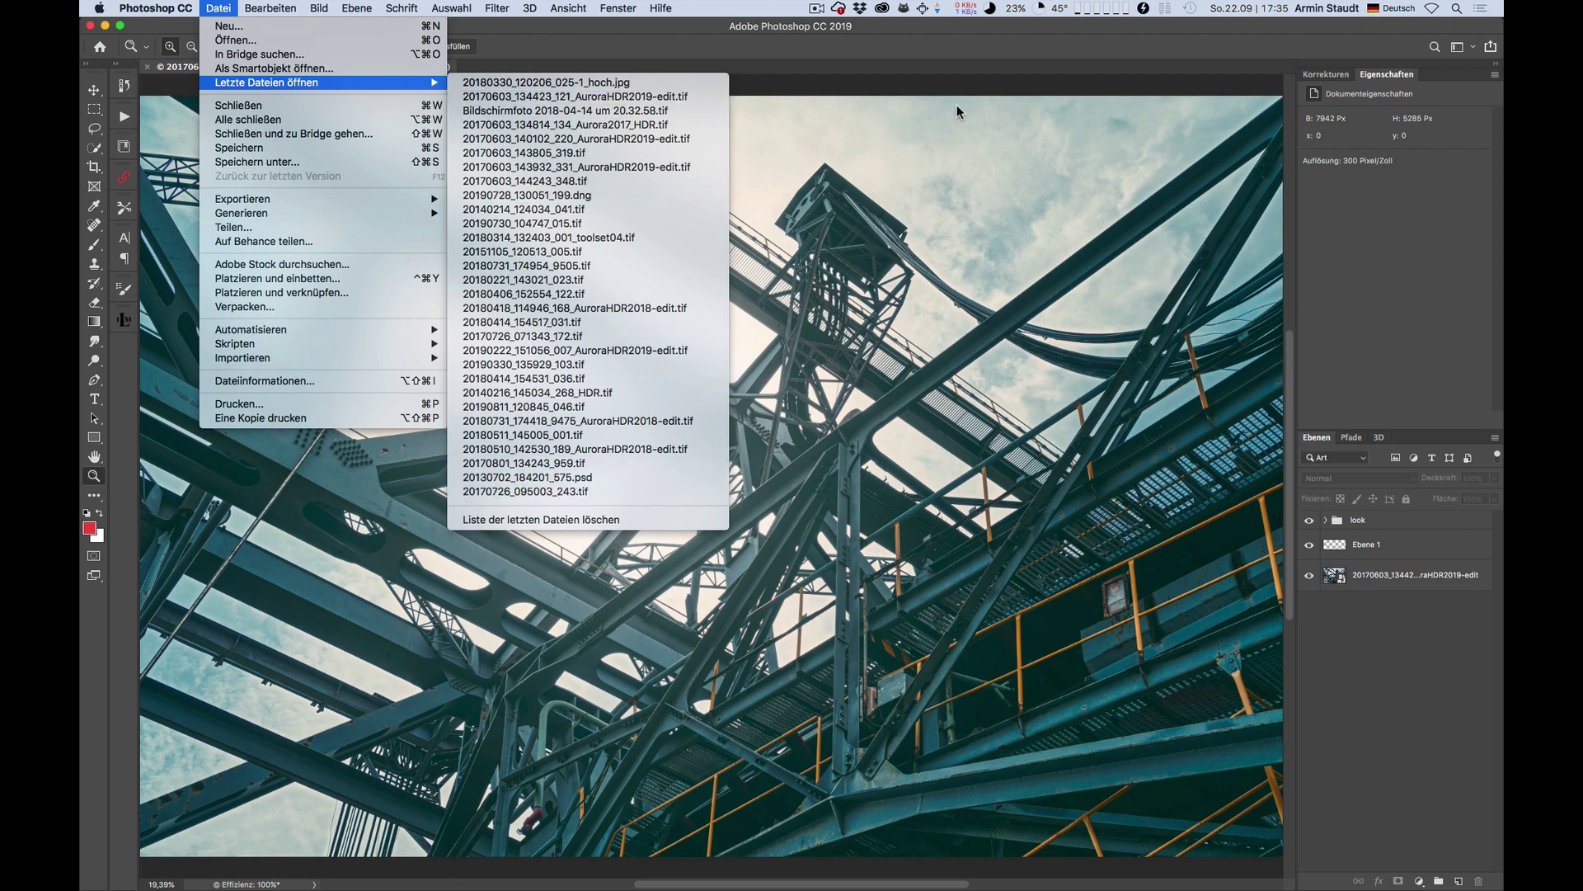
{"action": "key", "text": "Escape"}
{"action": "key", "text": "super+k"}
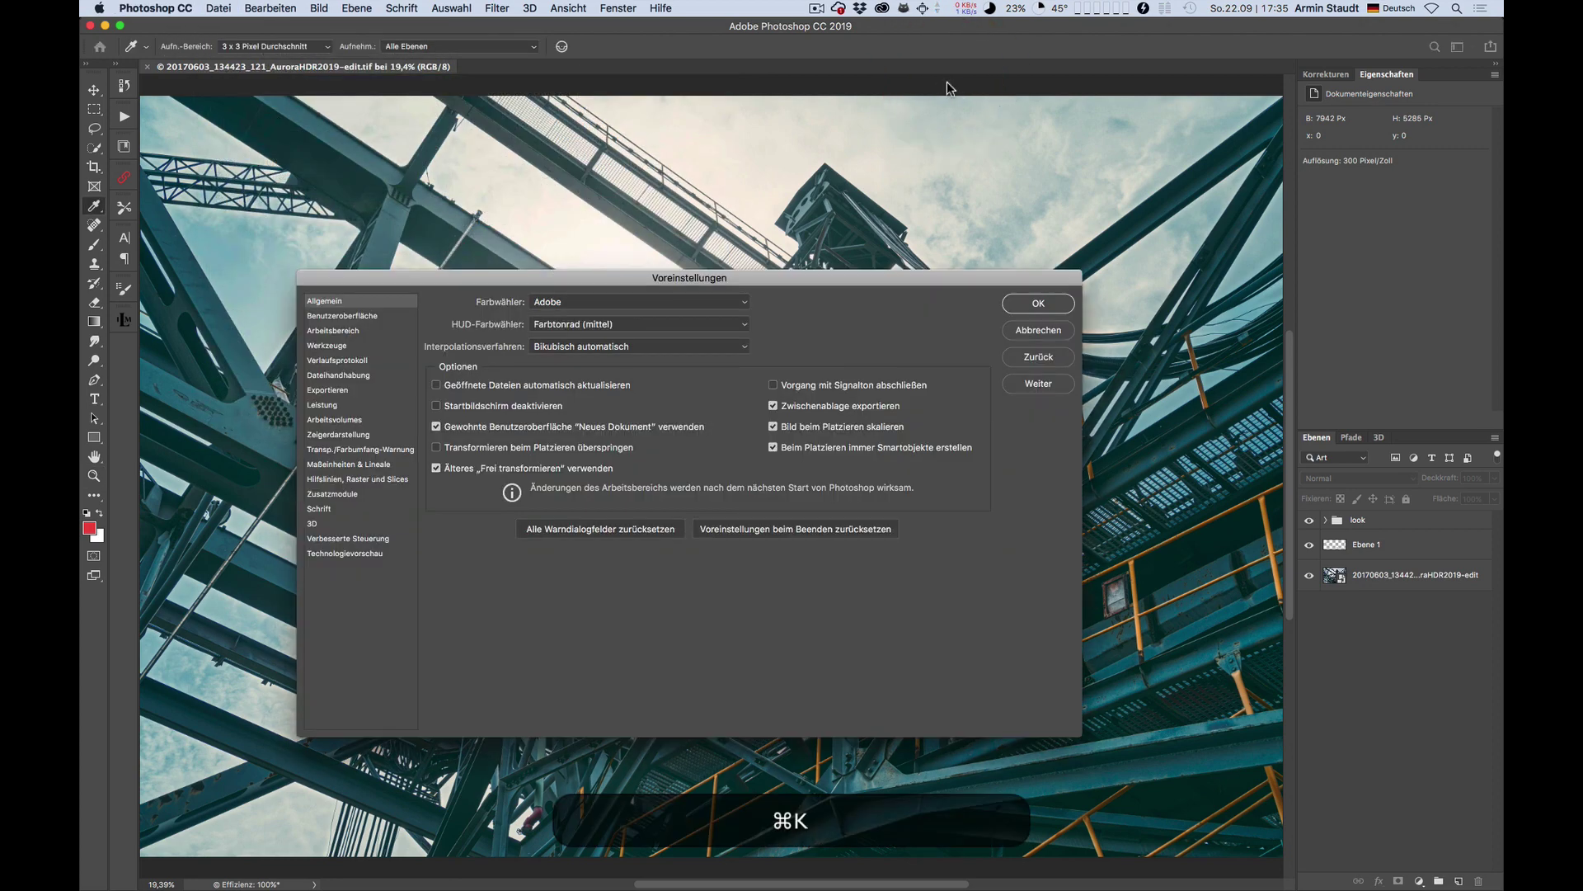
{"action": "key", "text": "super+5"}
{"action": "key", "text": "super+6"}
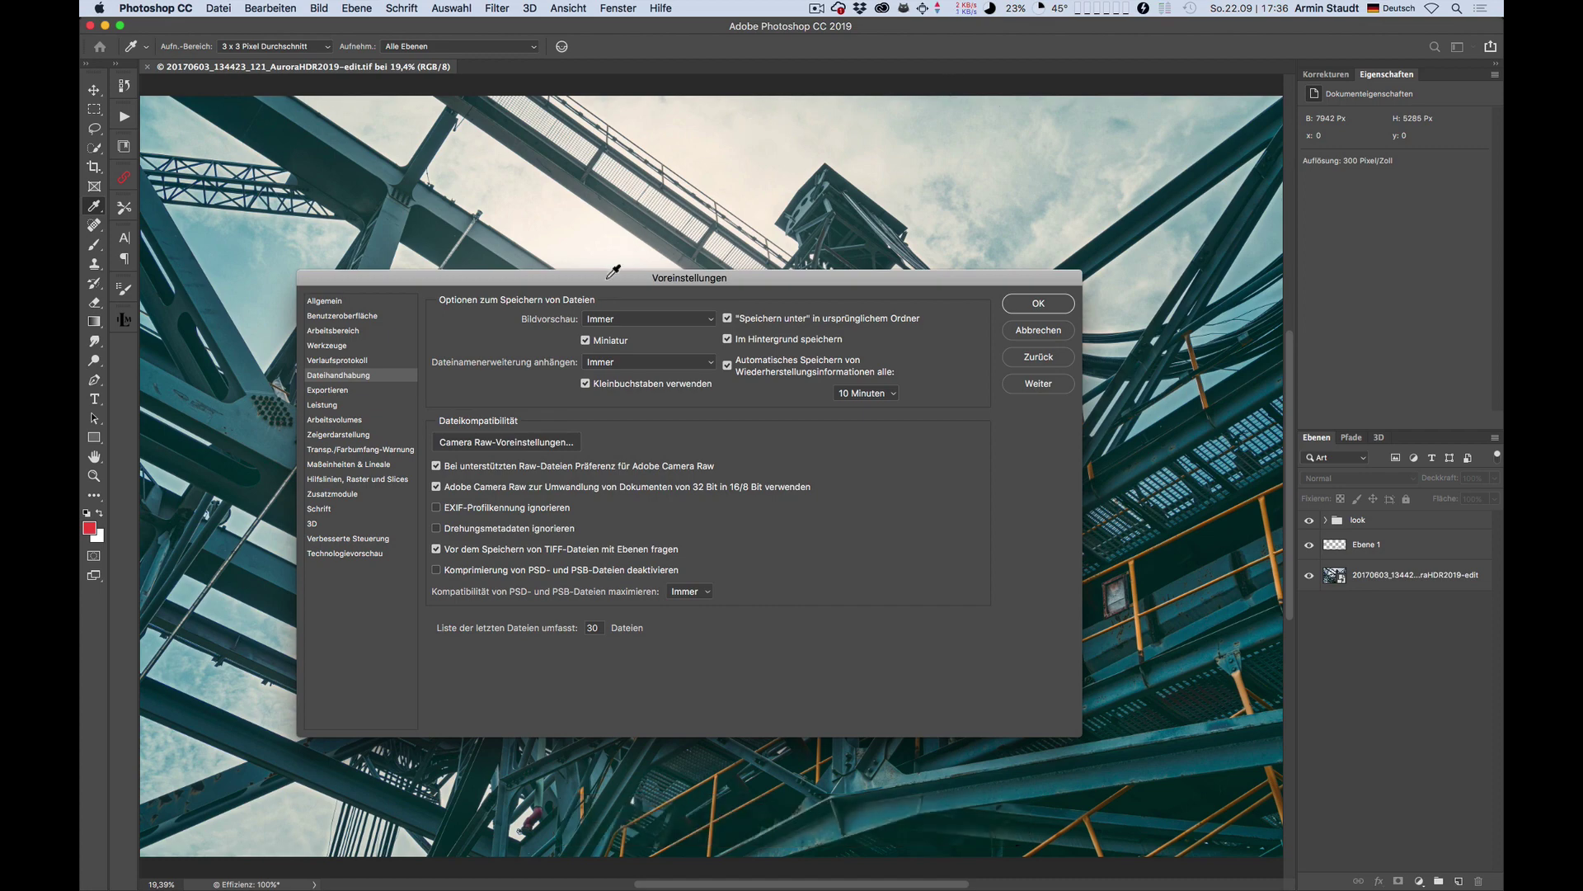
Move the Preferences dialog slightly lower and open Camera Raw preferences on its General page.
{"action": "left_click_drag", "start_coordinate": [606, 272], "coordinate": [607, 290]}
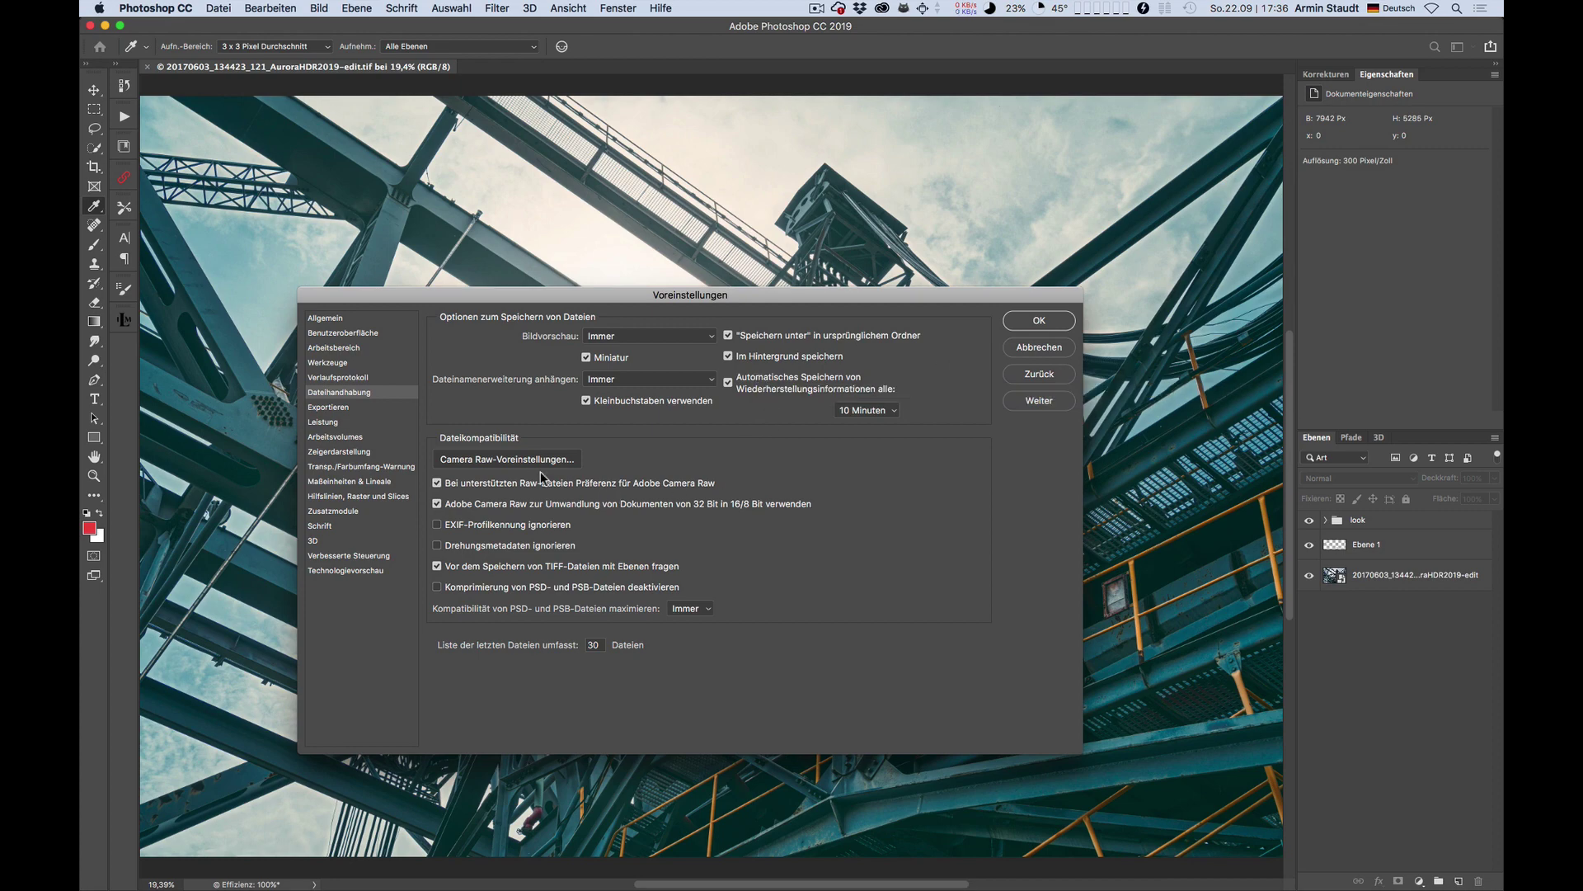
{"action": "left_click", "coordinate": [508, 459]}
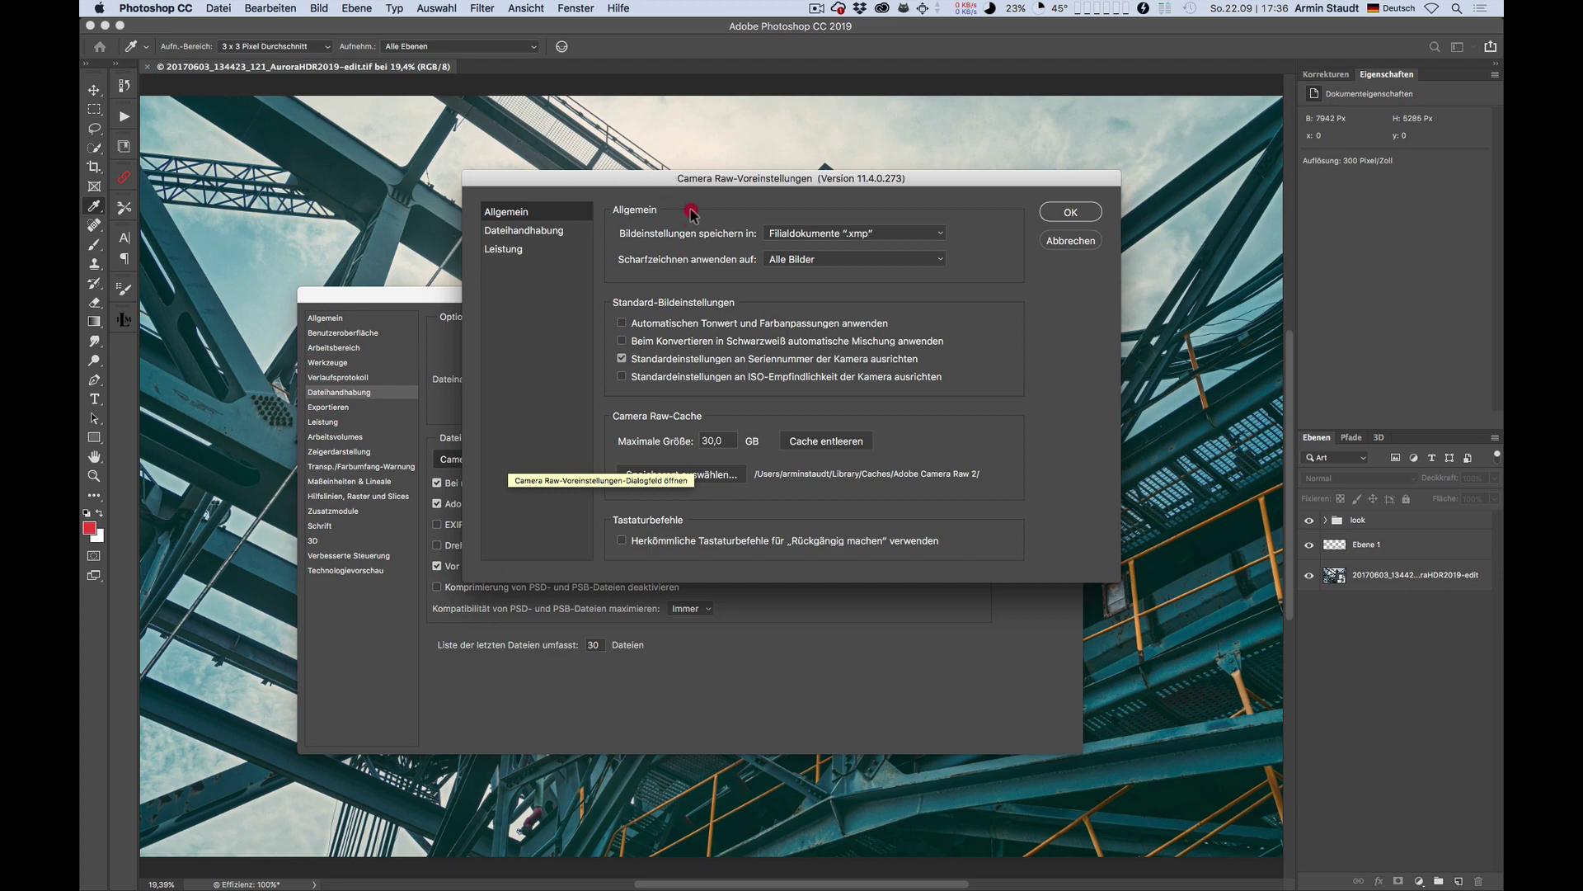
{"action": "left_click", "coordinate": [677, 183]}
{"action": "left_click_drag", "start_coordinate": [678, 183], "coordinate": [601, 241]}
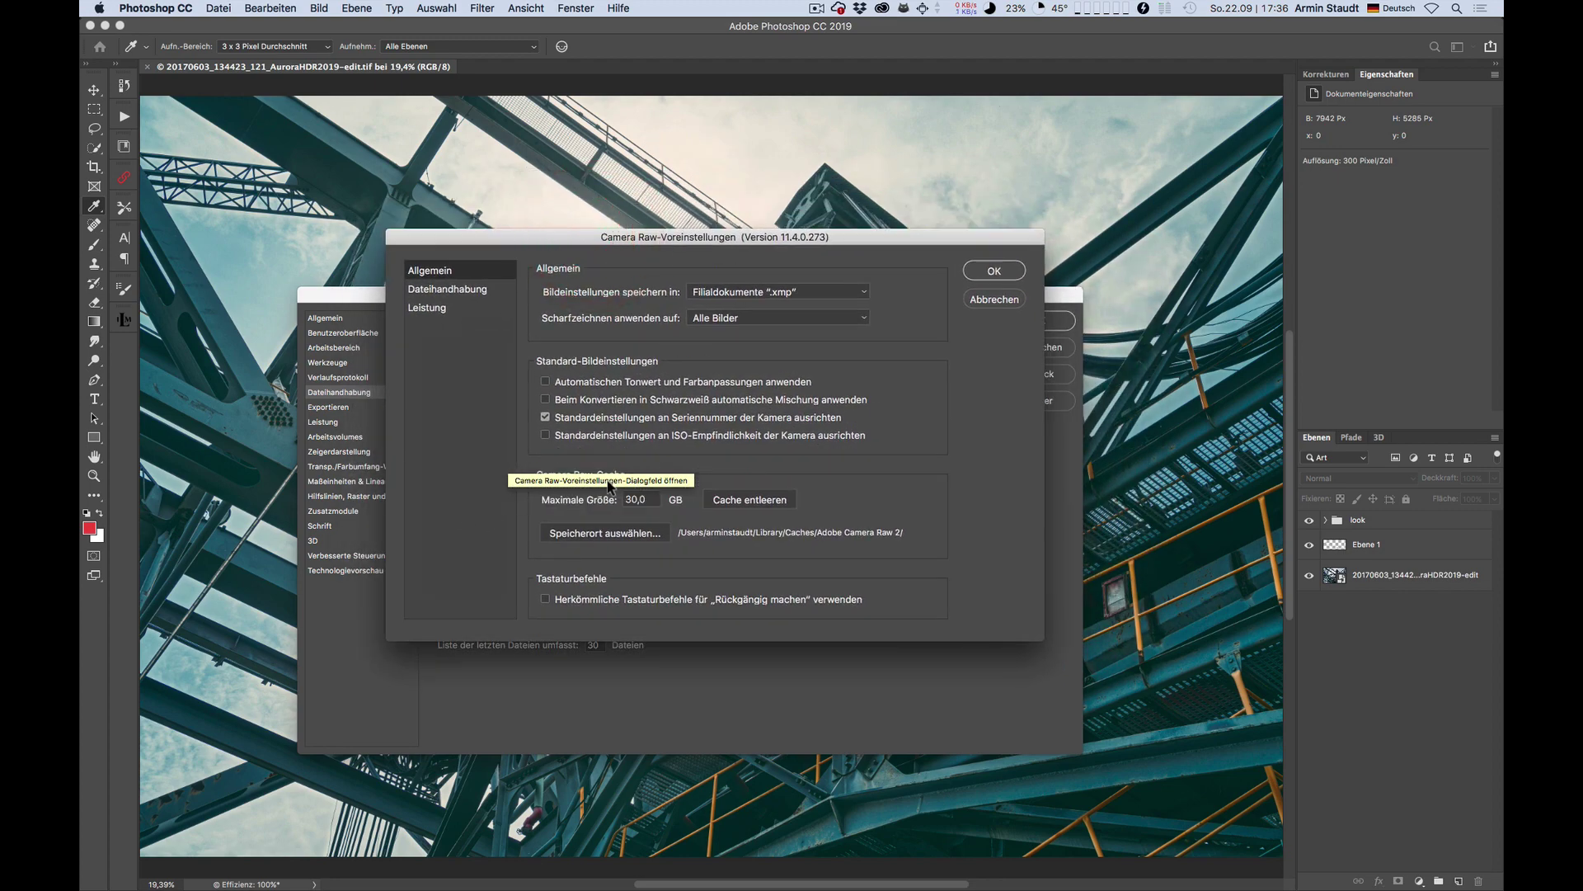
{"action": "left_click", "coordinate": [994, 299]}
{"action": "left_click", "coordinate": [523, 457]}
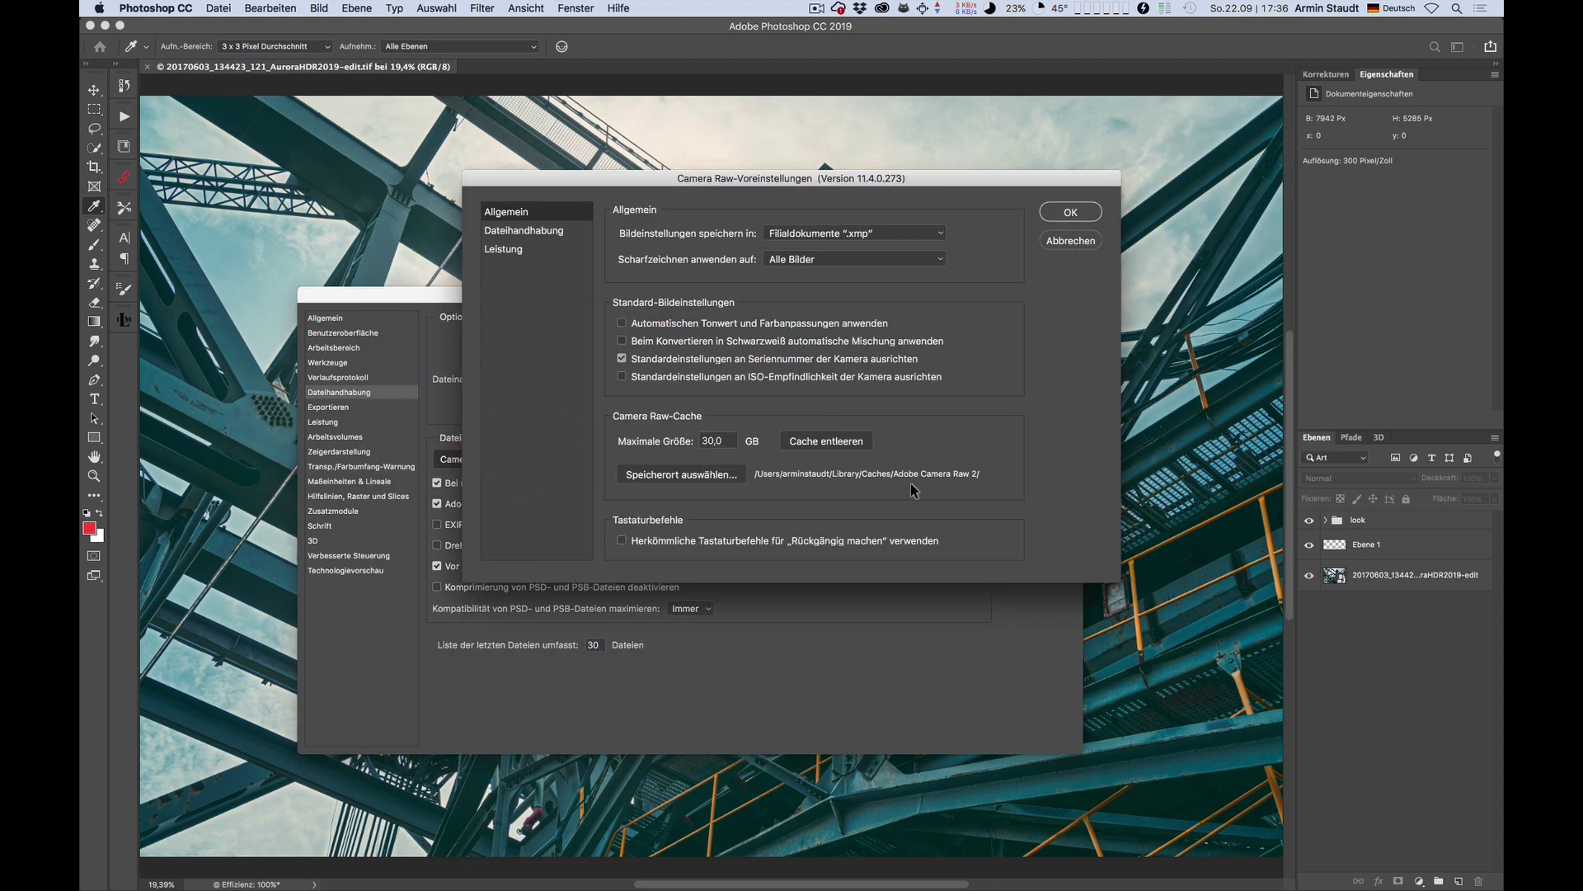
{"action": "left_click_drag", "start_coordinate": [731, 184], "coordinate": [690, 230]}
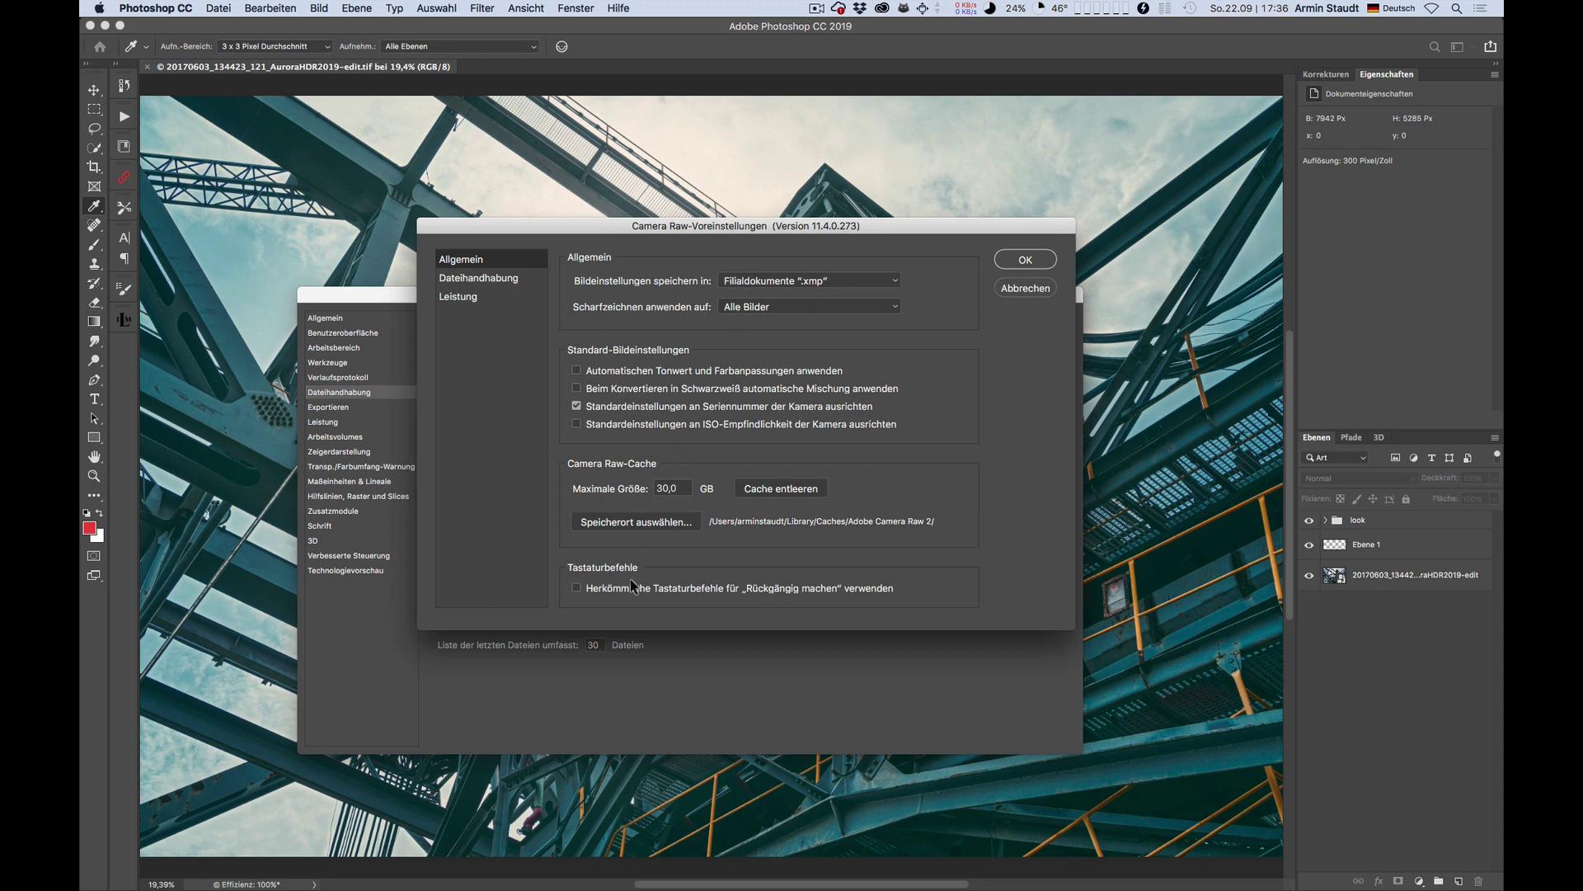
Review Camera Raw's File Handling and Performance pages, then cancel without changing anything.
{"action": "left_click", "coordinate": [460, 277]}
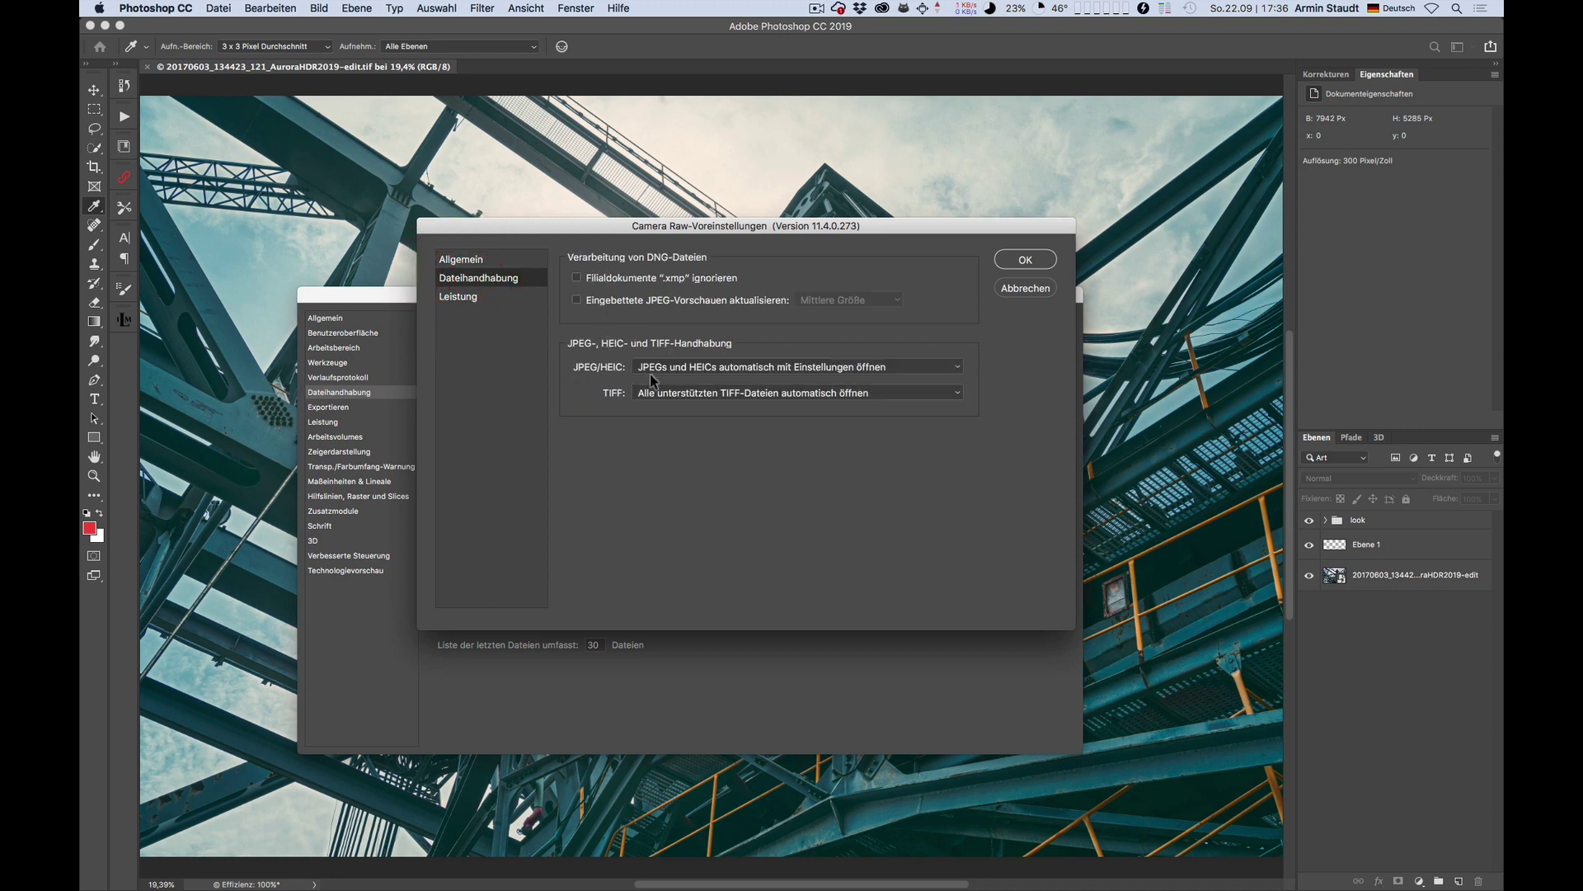
{"action": "left_click", "coordinate": [459, 297]}
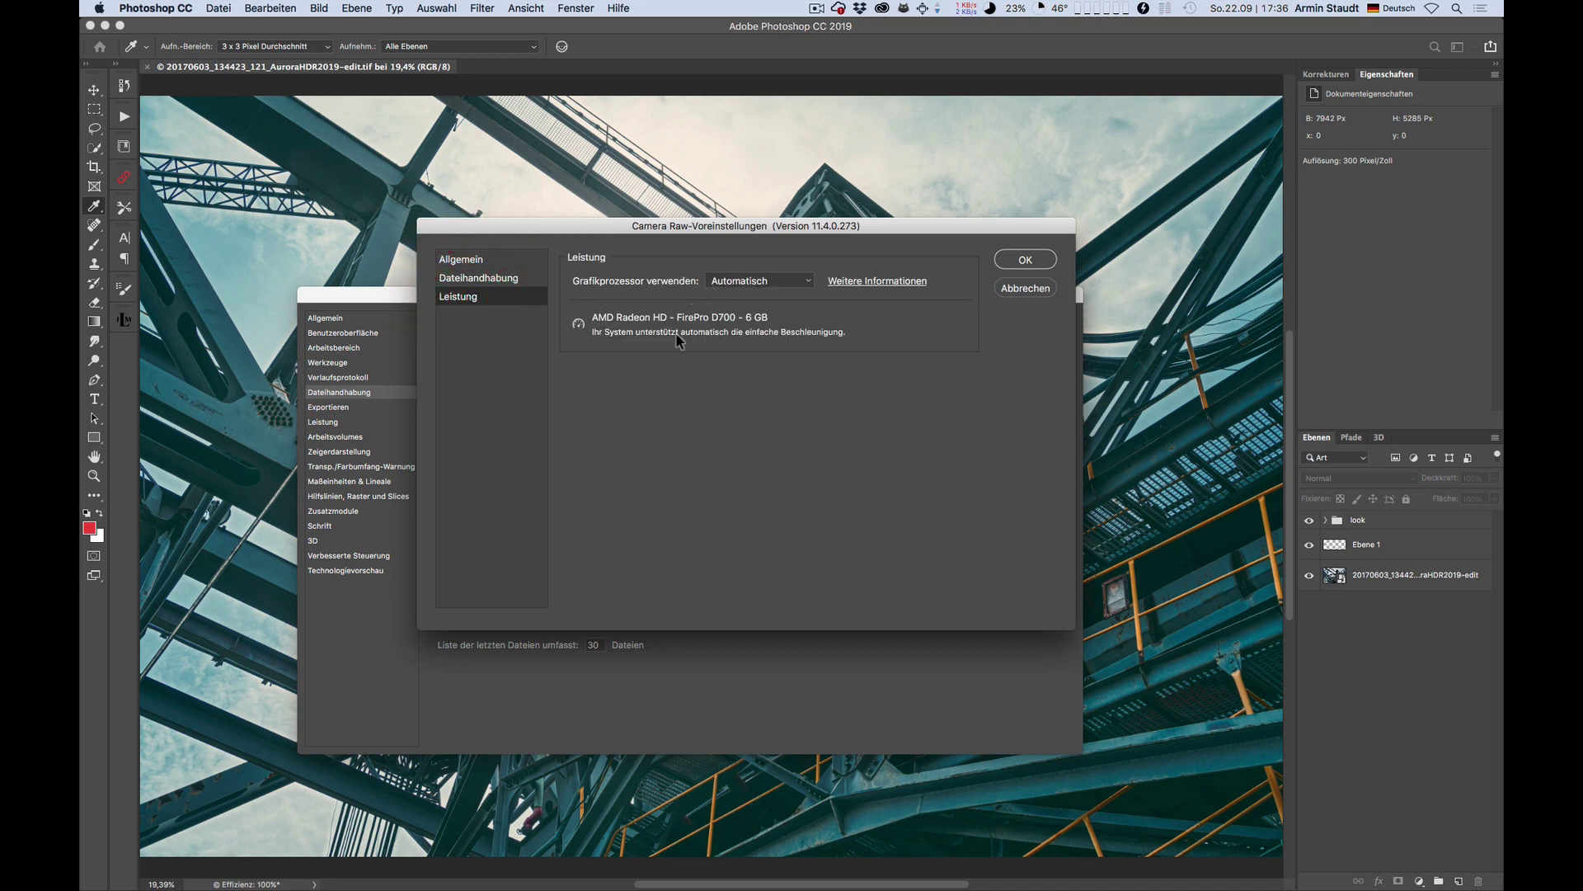
{"action": "left_click", "coordinate": [1031, 288]}
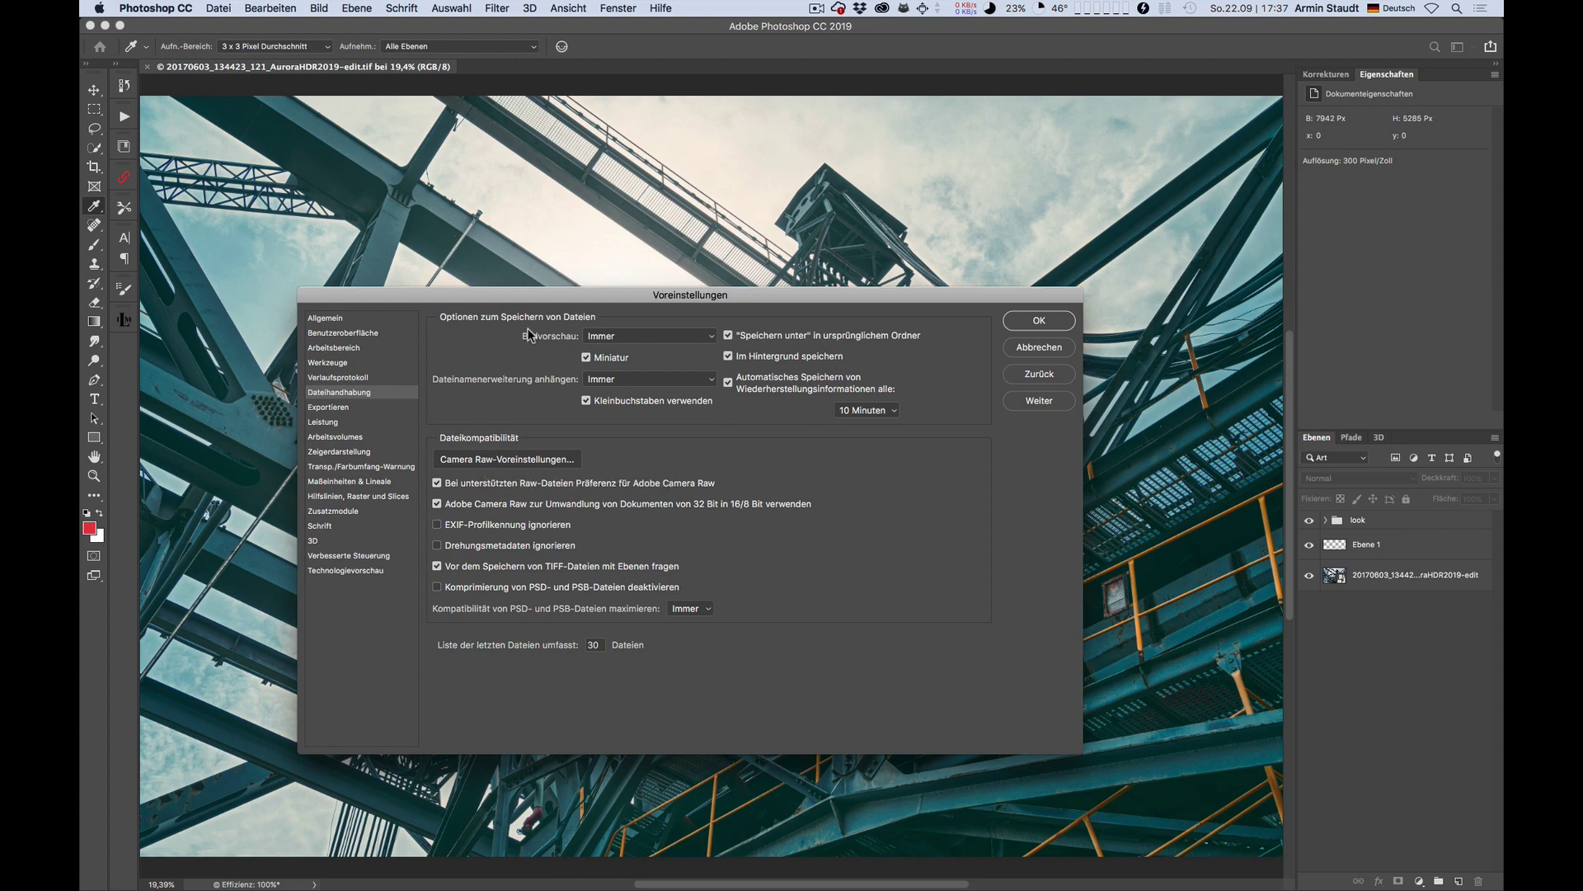
{"action": "mouse_move", "coordinate": [540, 297]}
{"action": "left_mouse_down"}
{"action": "mouse_move", "coordinate": [550, 264]}
{"action": "mouse_move", "coordinate": [532, 270]}
{"action": "left_mouse_up"}
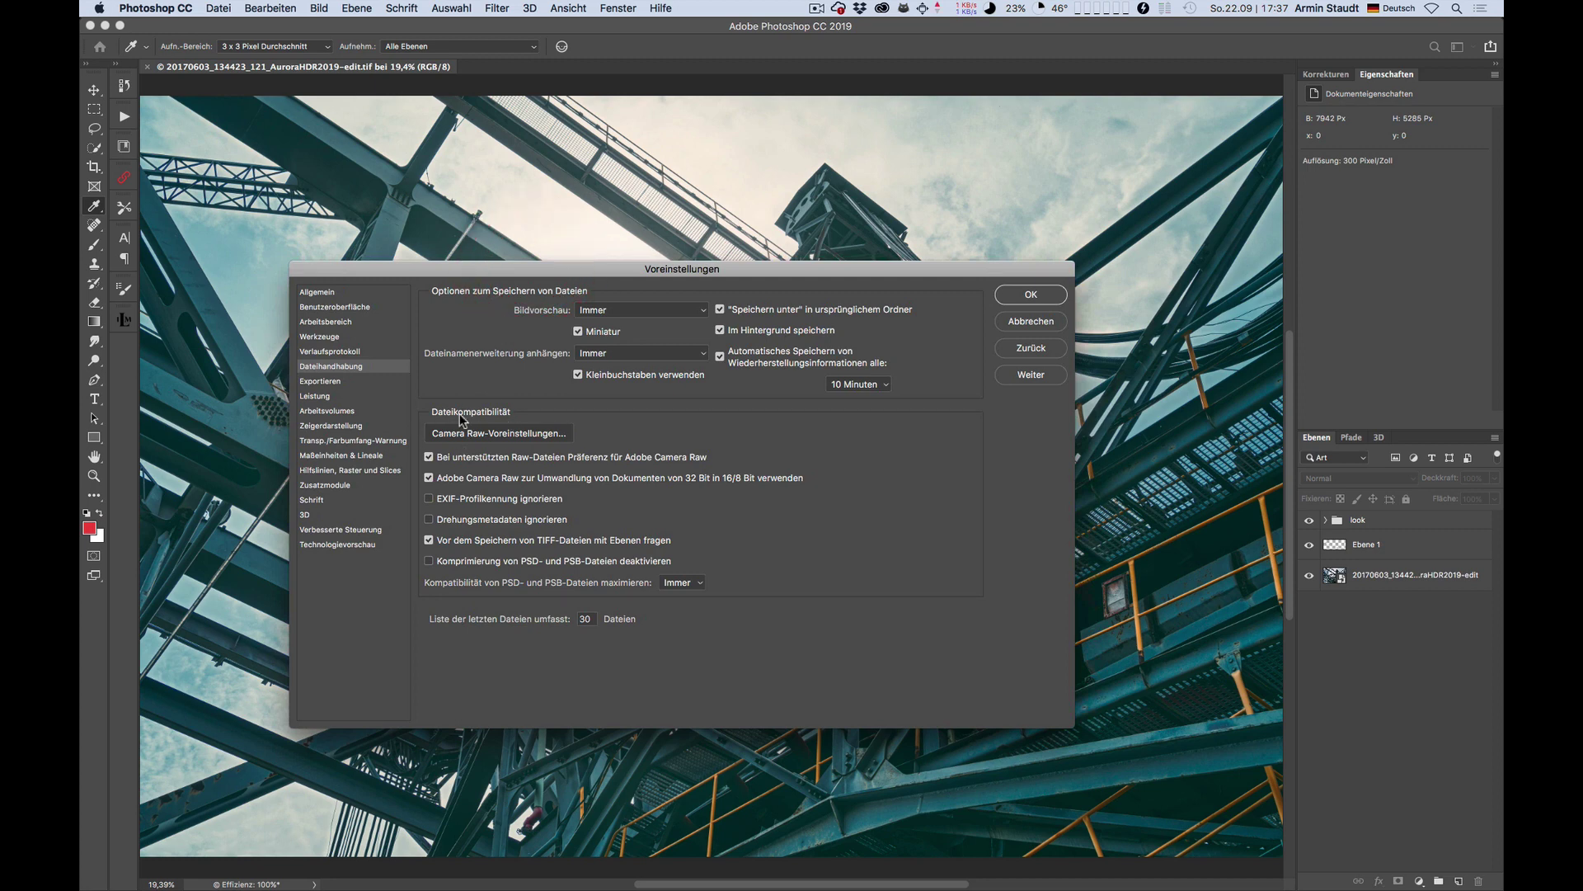